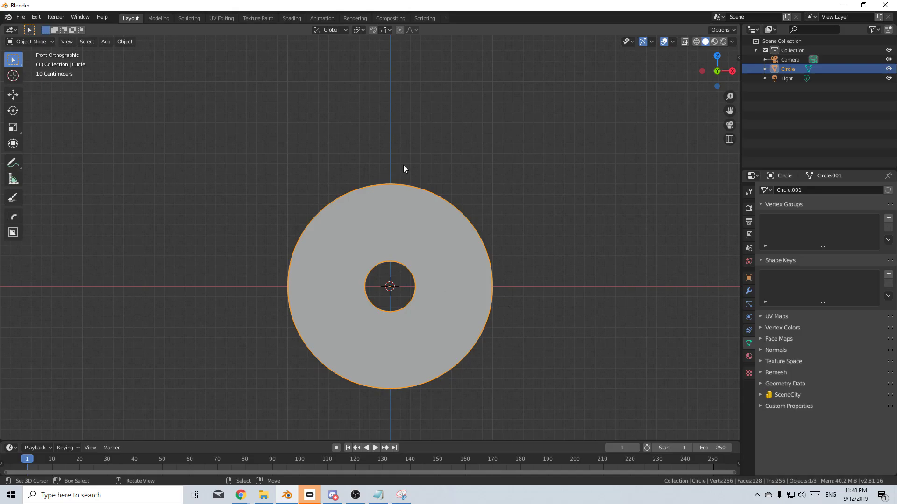
Step: Switch the Circle ring mesh into Edit Mode to expose its vertices and faces
{"action": "key", "text": "Tab"}
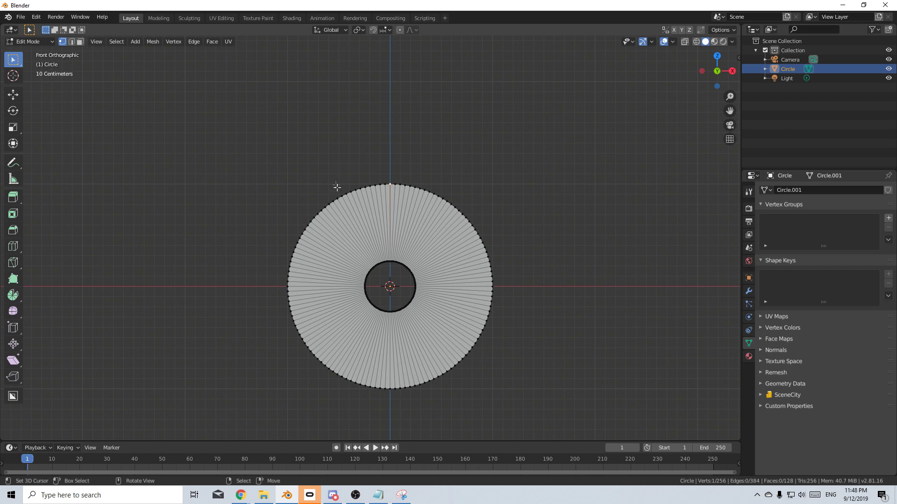
Step: Back in Object Mode, add the Basis and Key 1 shape keys, then edit Key 1
{"action": "key", "text": "Tab"}
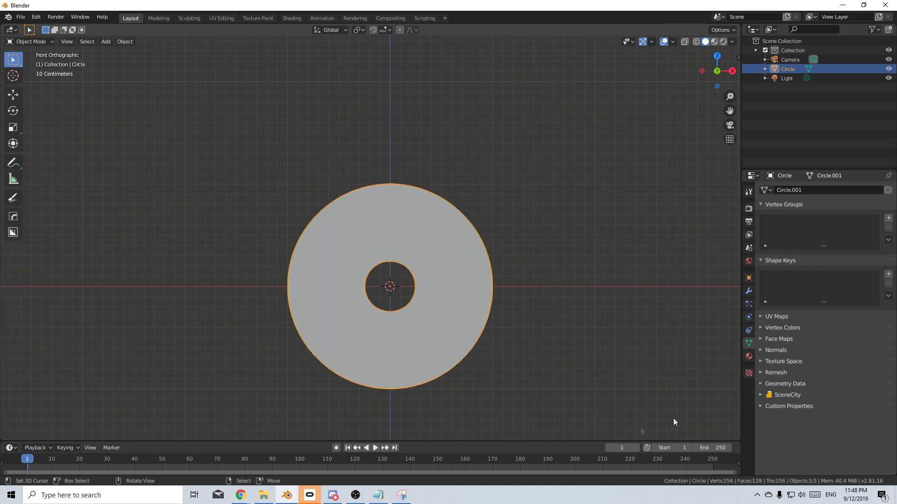
{"action": "left_click", "coordinate": [888, 275]}
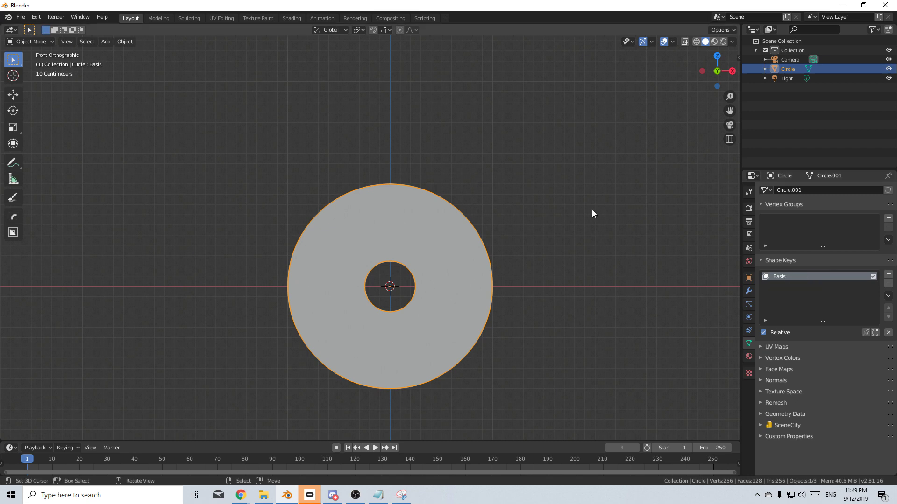
{"action": "left_click", "coordinate": [888, 275]}
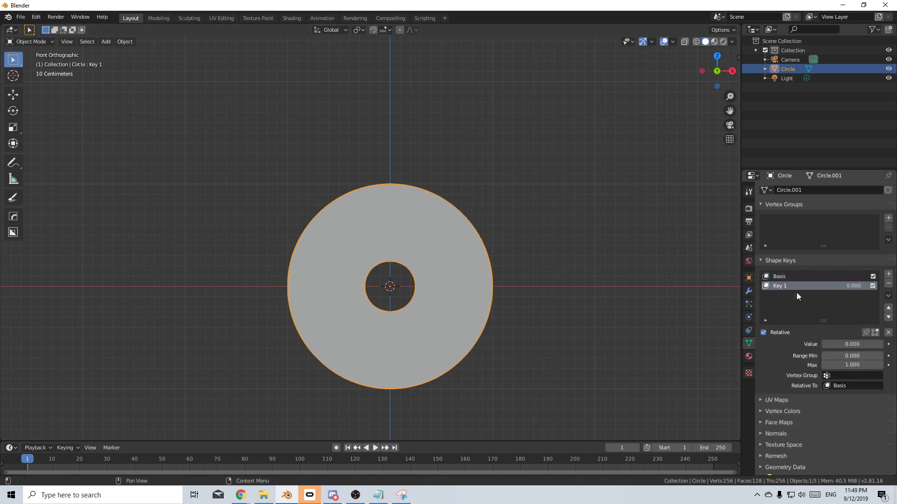
{"action": "key", "text": "Tab"}
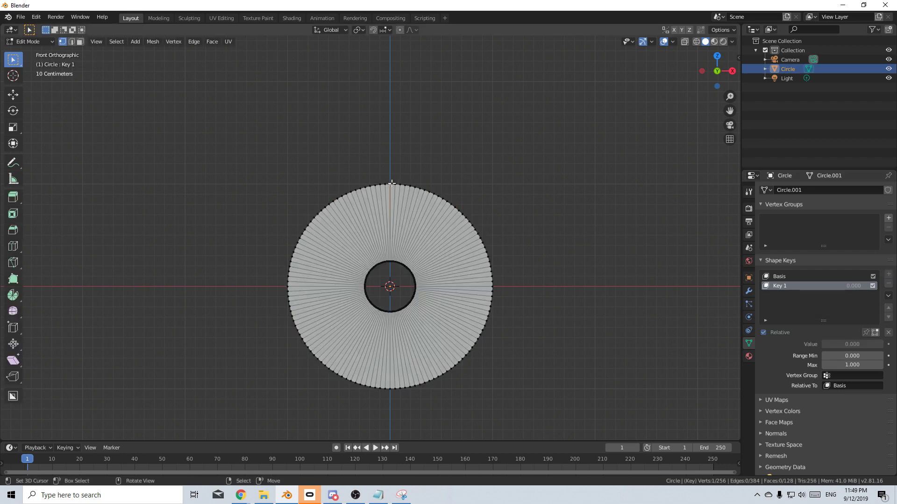
Step: With proportional editing on, raise Key 1's top vertex 0.5 m on Z and preview it
{"action": "left_click", "coordinate": [401, 30]}
{"action": "key", "text": "g"}
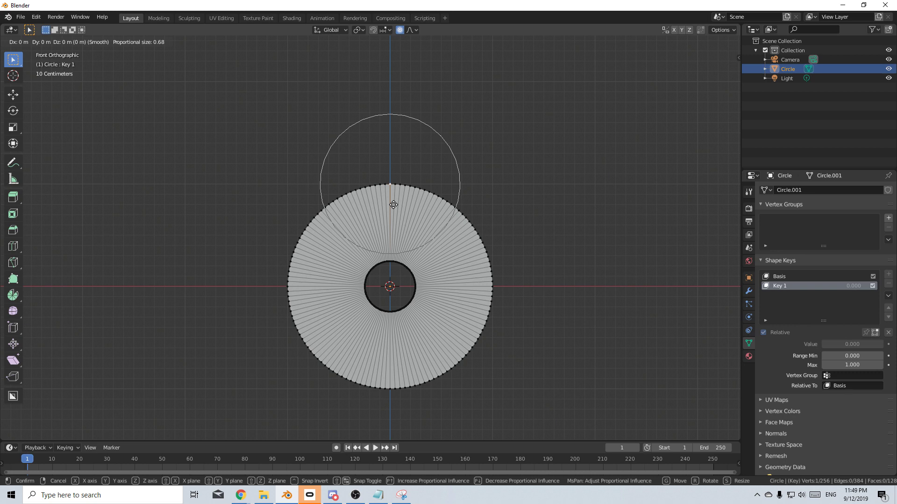
{"action": "type", "text": "z"}
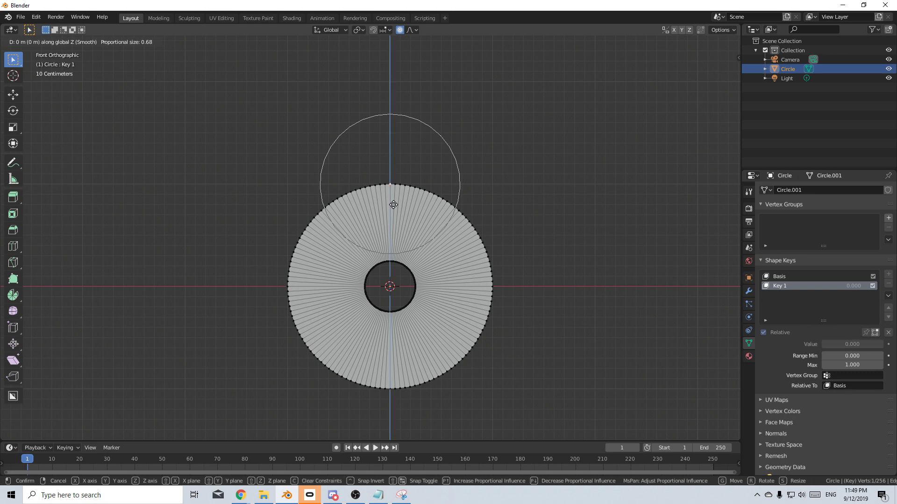
{"action": "type", "text": ".5"}
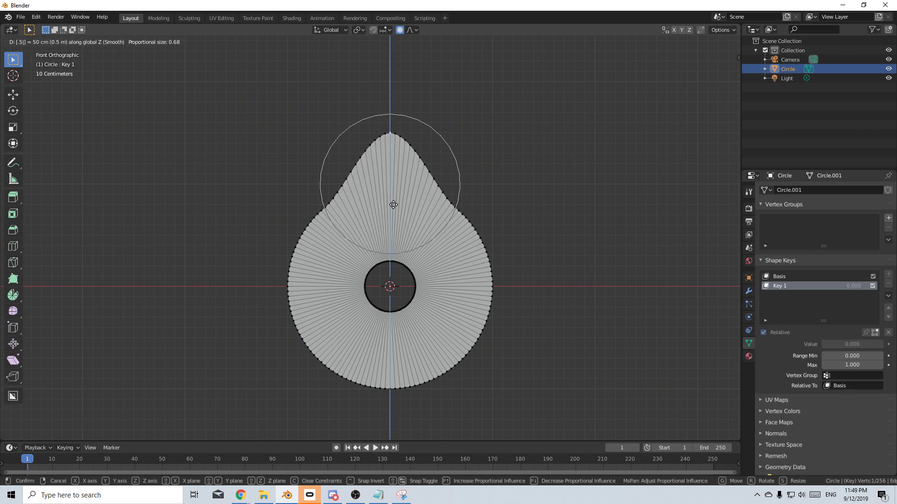
{"action": "key", "text": "Return"}
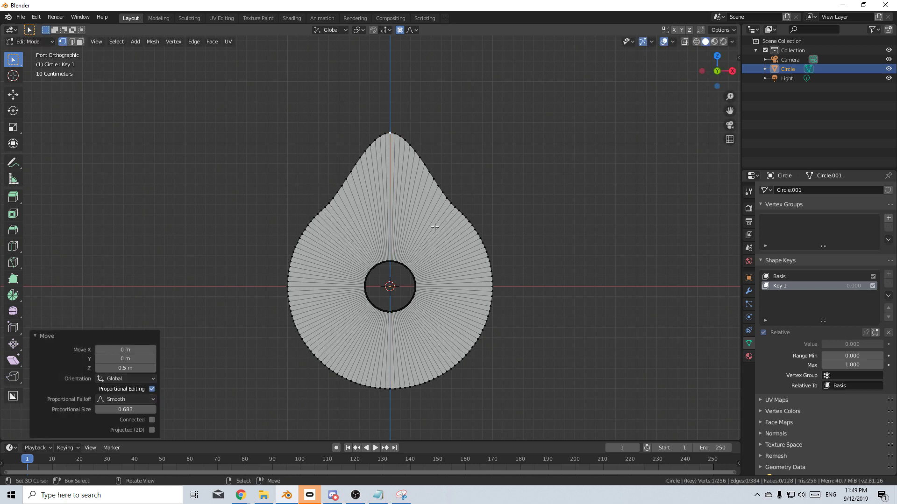
{"action": "key", "text": "Tab"}
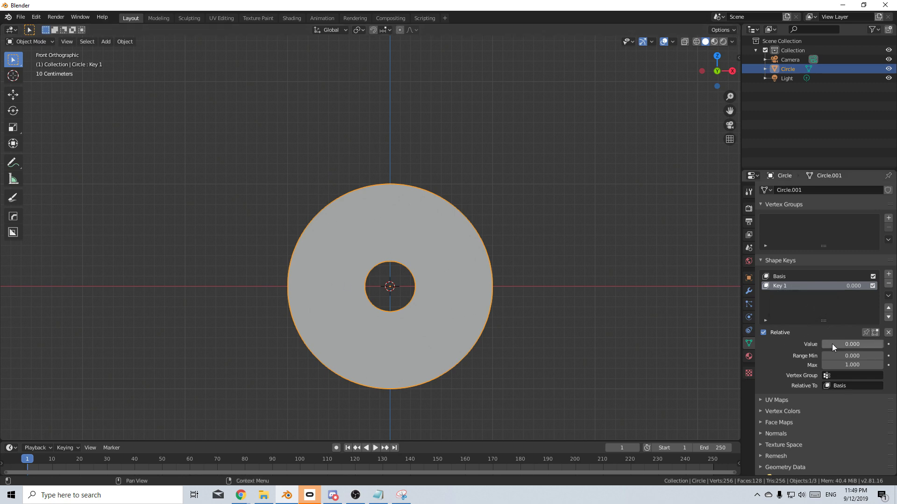
{"action": "mouse_move", "coordinate": [831, 344]}
{"action": "left_mouse_down"}
{"action": "mouse_move", "coordinate": [883, 343]}
{"action": "mouse_move", "coordinate": [819, 341]}
{"action": "left_mouse_up"}
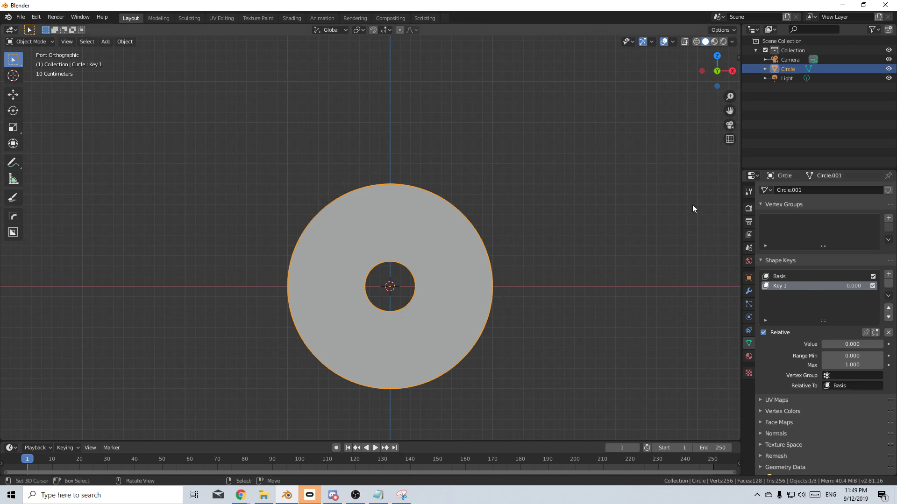
Step: Rotate the ring 45° about Z with Basis selected, then test Key 1 and reset it to 0
{"action": "left_click", "coordinate": [795, 277]}
{"action": "key", "text": "r"}
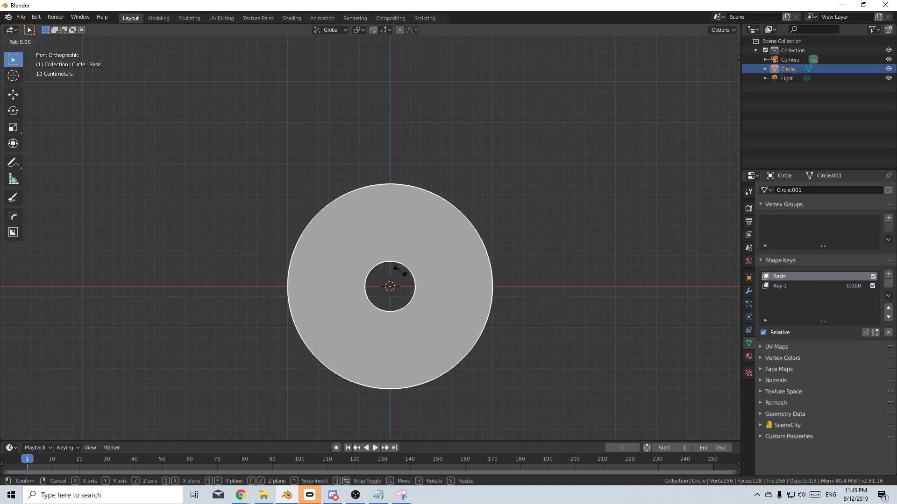
{"action": "type", "text": "45"}
{"action": "key", "text": "Return"}
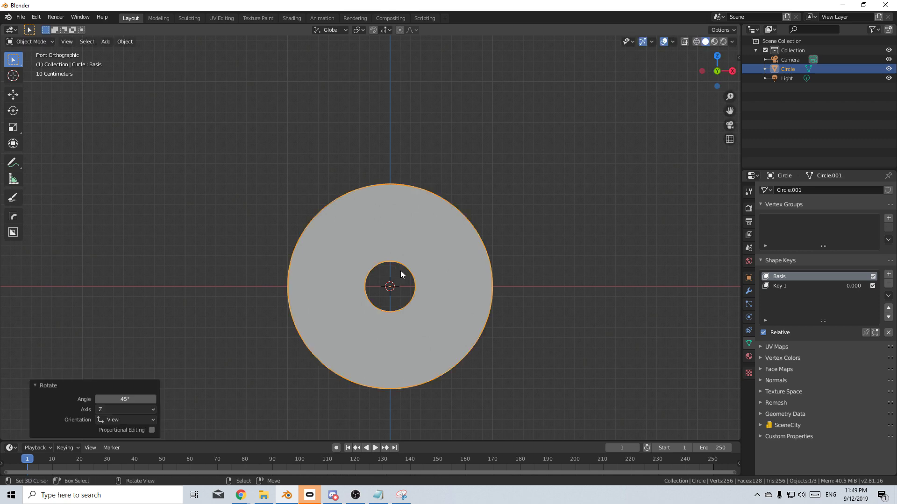
{"action": "left_click", "coordinate": [791, 287]}
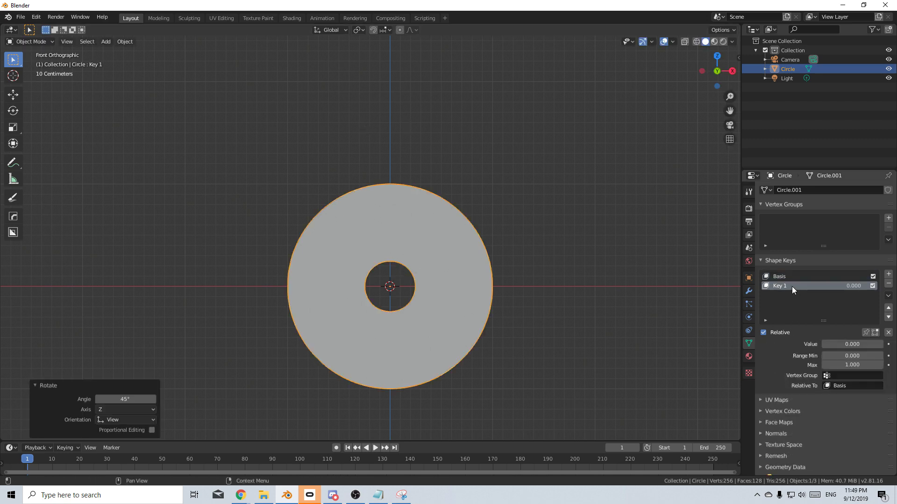
{"action": "mouse_move", "coordinate": [829, 345]}
{"action": "left_mouse_down"}
{"action": "mouse_move", "coordinate": [855, 344]}
{"action": "mouse_move", "coordinate": [819, 345]}
{"action": "left_mouse_up"}
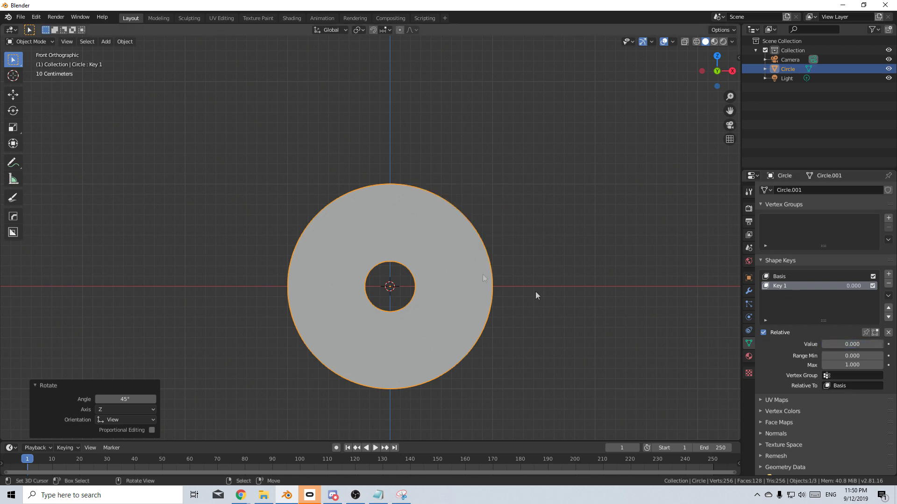
{"action": "left_click", "coordinate": [794, 276]}
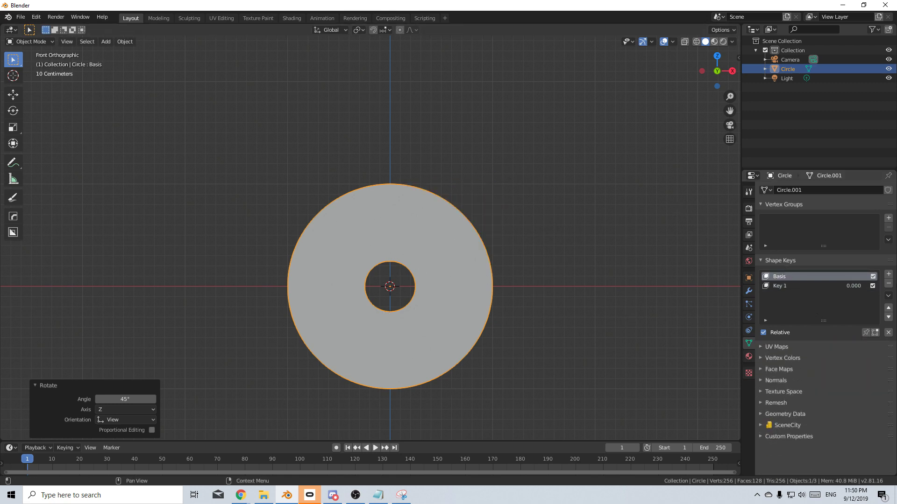
Step: Add Key 2, raise its top vertex 0.5 m on Z, and preview its point
{"action": "left_click", "coordinate": [888, 275]}
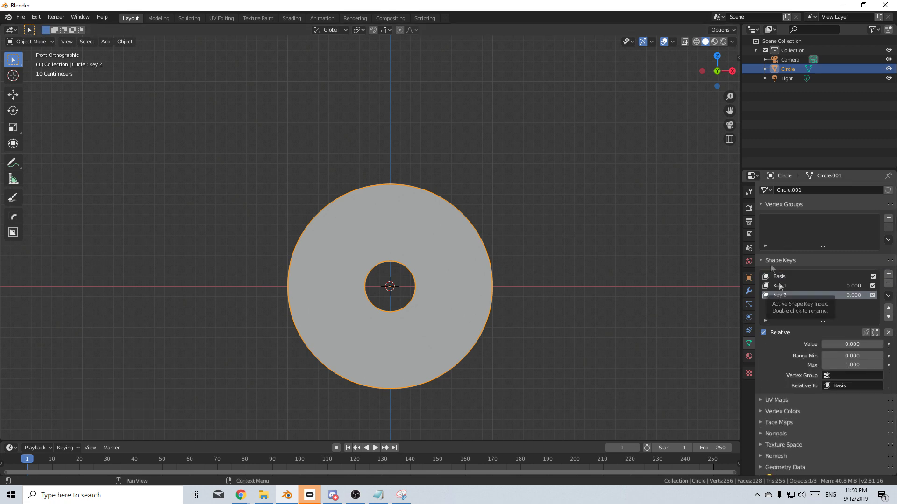
{"action": "key", "text": "Tab"}
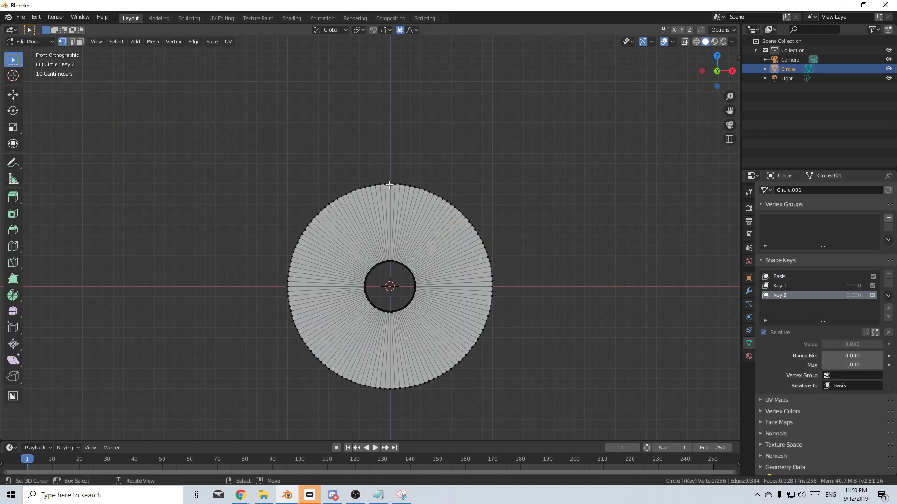
{"action": "type", "text": "gz"}
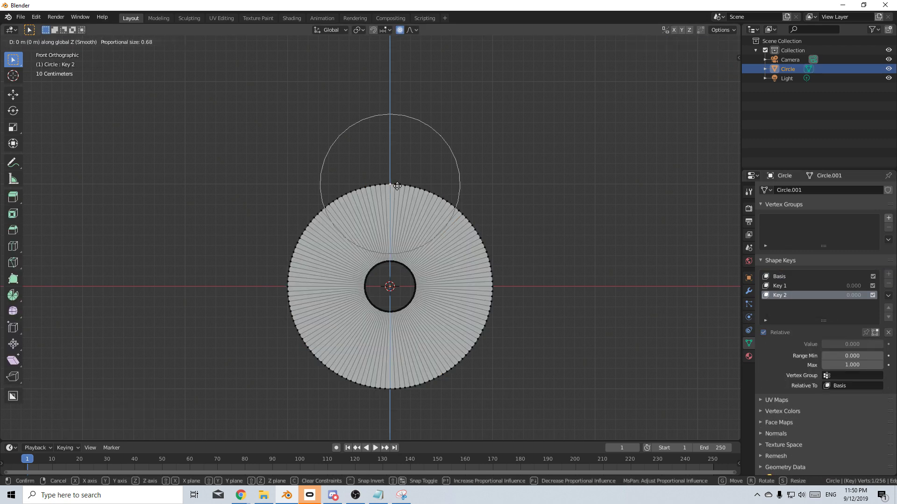
{"action": "type", "text": ".5"}
{"action": "key", "text": "Return"}
{"action": "key", "text": "Tab"}
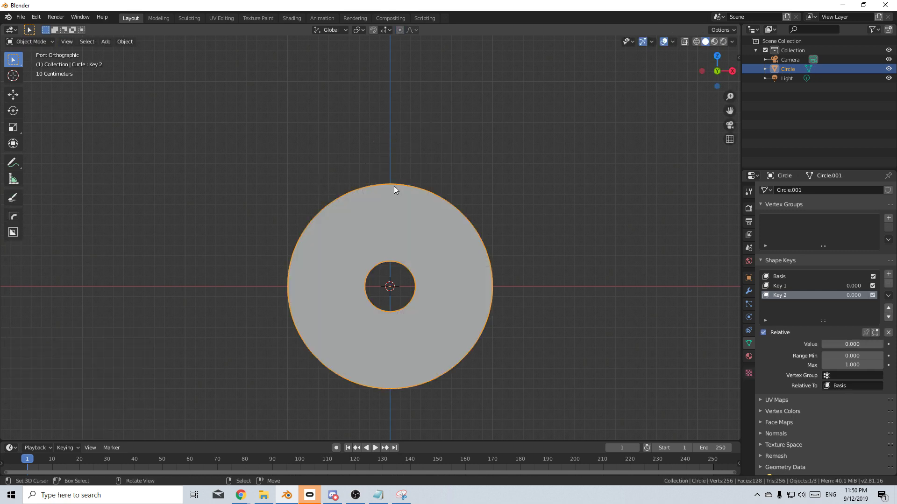
{"action": "mouse_move", "coordinate": [851, 346]}
{"action": "left_mouse_down"}
{"action": "mouse_move", "coordinate": [880, 345]}
{"action": "mouse_move", "coordinate": [856, 348]}
{"action": "left_mouse_up"}
{"action": "left_click", "coordinate": [814, 290]}
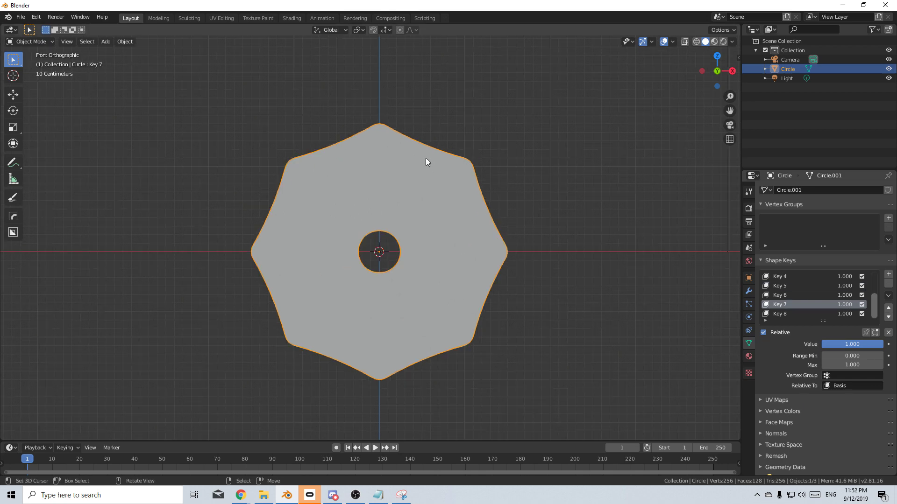
{"action": "scroll", "coordinate": [830, 307], "scroll_direction": "up", "scroll_amount": 4}
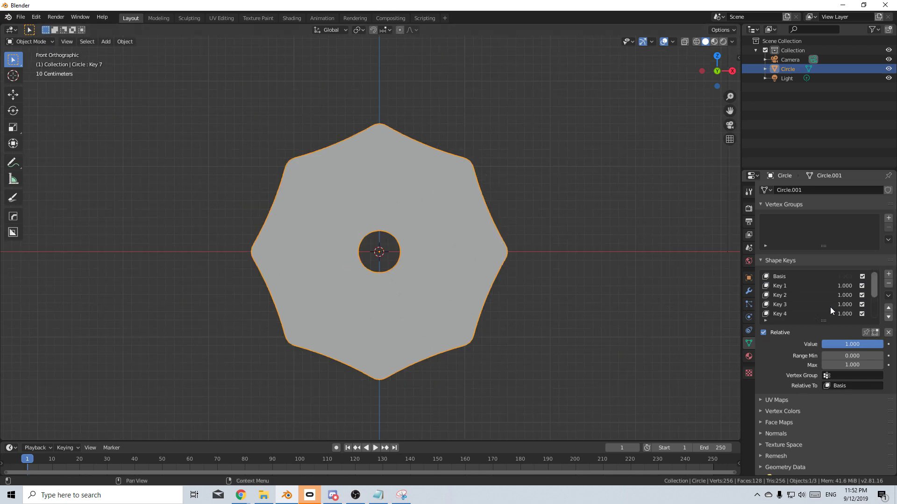
Step: In the Basis shape, select the inner edge loop and scale it up to widen the hole
{"action": "left_click", "coordinate": [802, 276]}
{"action": "key", "text": "Tab"}
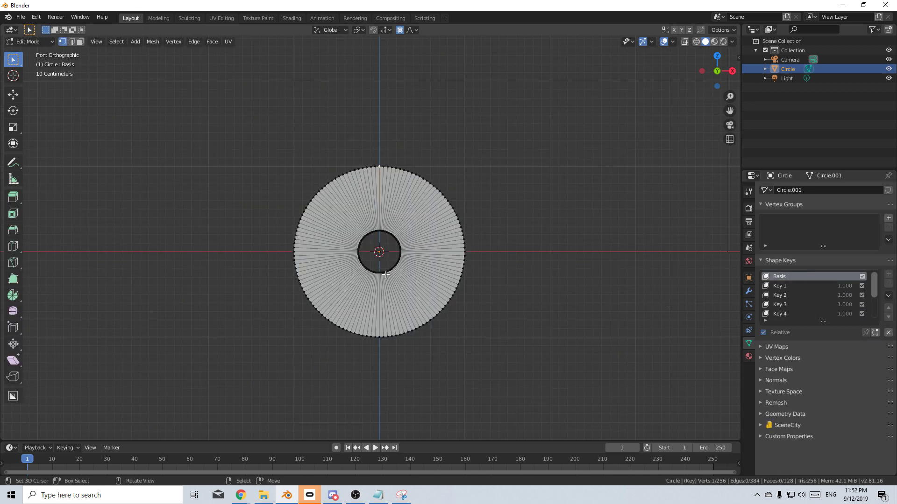
{"action": "left_click", "coordinate": [382, 272], "text": "alt"}
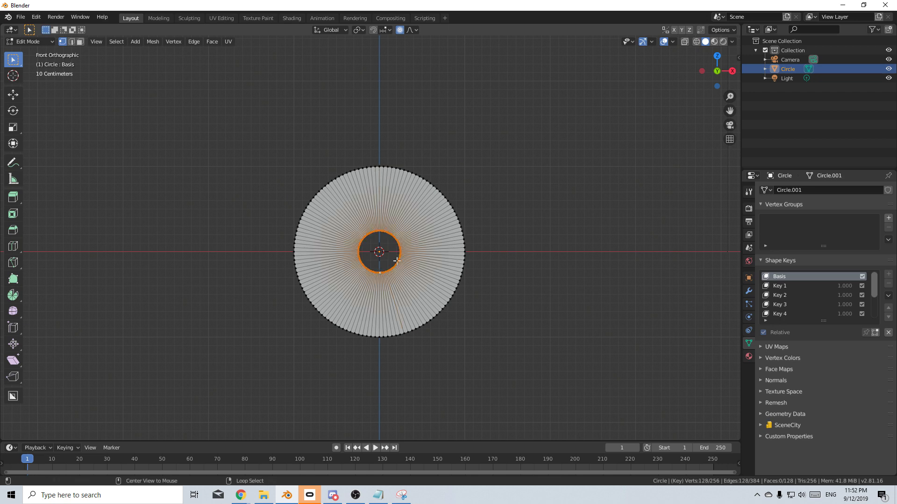
{"action": "key", "text": "s"}
{"action": "left_click", "coordinate": [485, 290]}
{"action": "key", "text": "Tab"}
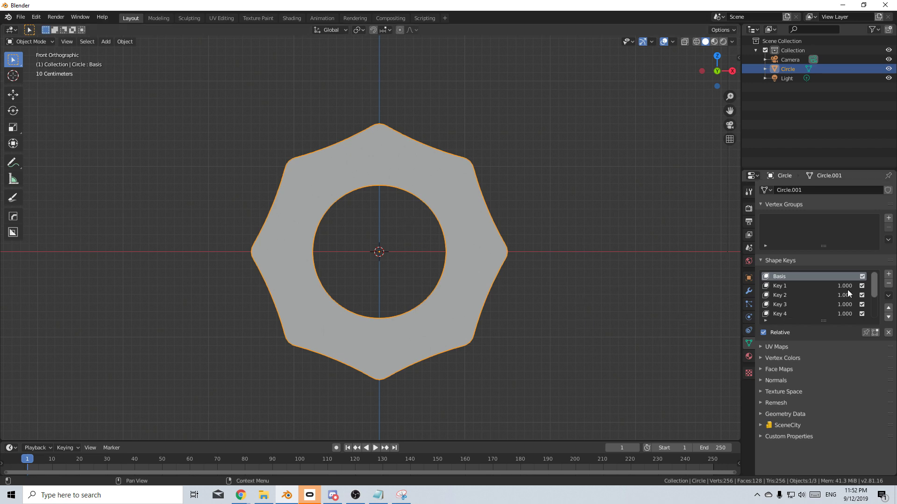
Step: Reset Key 1's value to 0 to restore the plain ring
{"action": "left_click", "coordinate": [782, 286]}
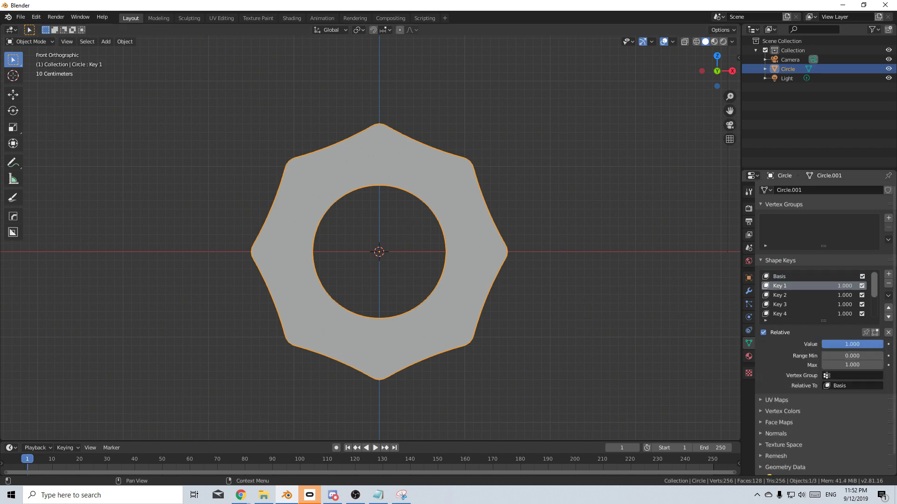
{"action": "key", "text": "BackSpace"}
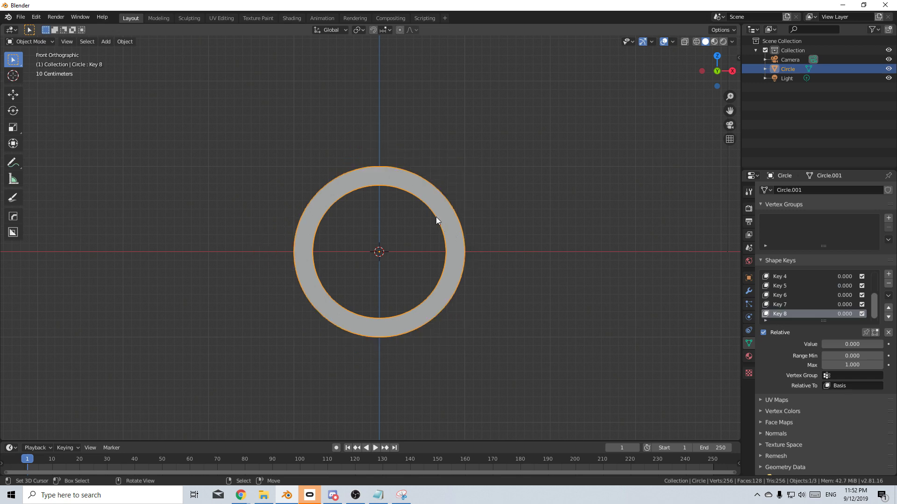
{"action": "left_click", "coordinate": [37, 18]}
Step: Enable the Testing add-on 'Import: Sound to Animation' in Preferences and close the window
{"action": "left_click", "coordinate": [85, 152]}
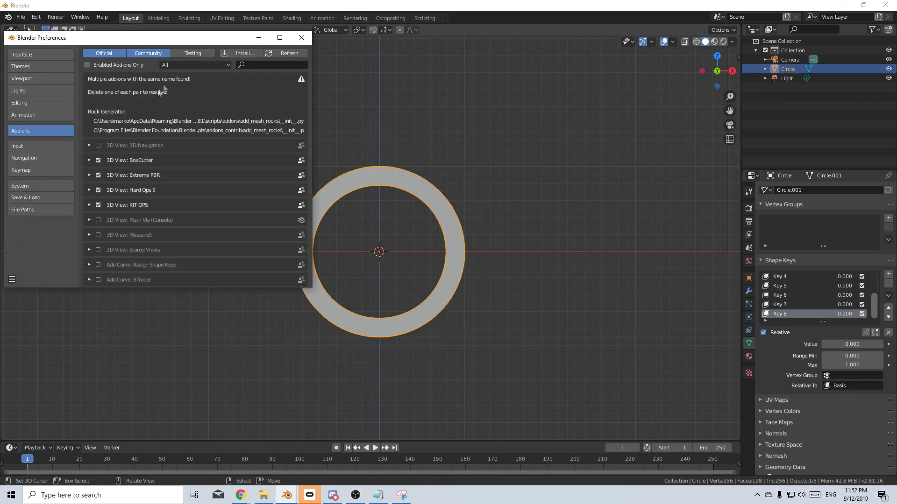
{"action": "left_click", "coordinate": [193, 53]}
{"action": "scroll", "coordinate": [209, 190], "scroll_direction": "down", "scroll_amount": 6}
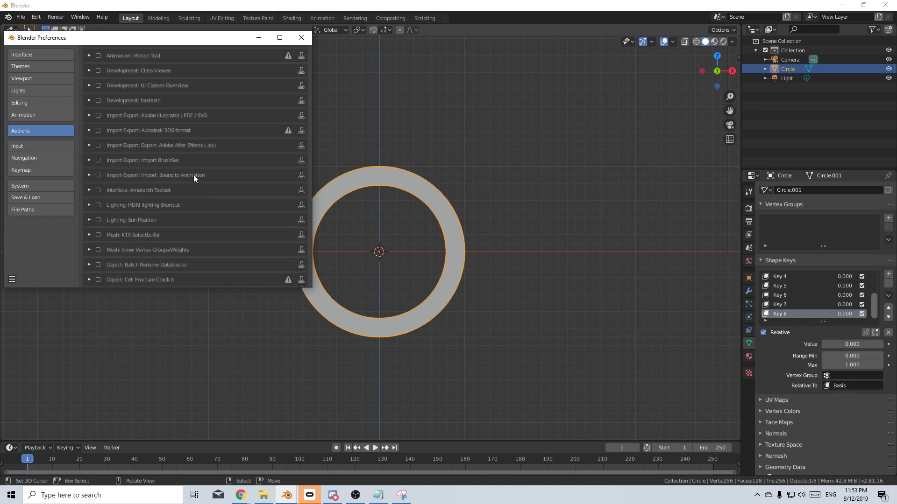
{"action": "left_click", "coordinate": [99, 175]}
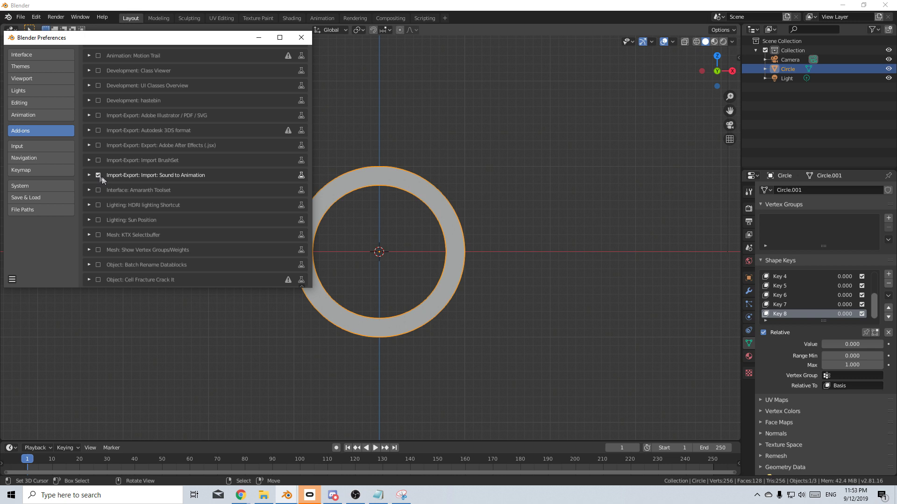
{"action": "left_click", "coordinate": [300, 37]}
{"action": "scroll", "coordinate": [805, 313], "scroll_direction": "up", "scroll_amount": 4}
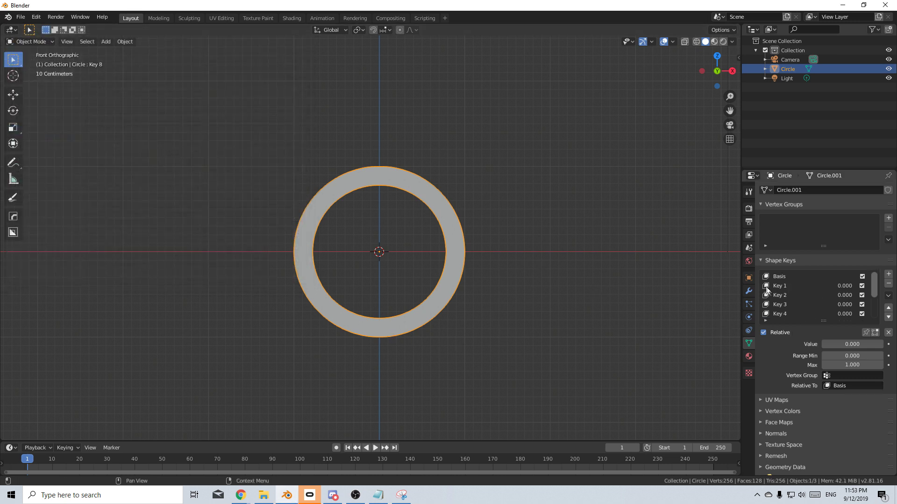
Step: Insert a keyframe on Key 1's value and split the 3D viewport horizontally
{"action": "right_click", "coordinate": [836, 287]}
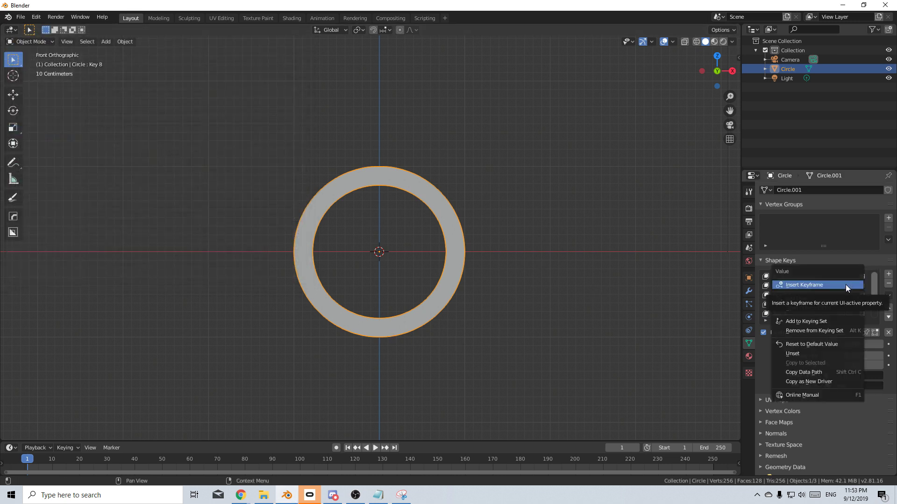
{"action": "right_click", "coordinate": [840, 285]}
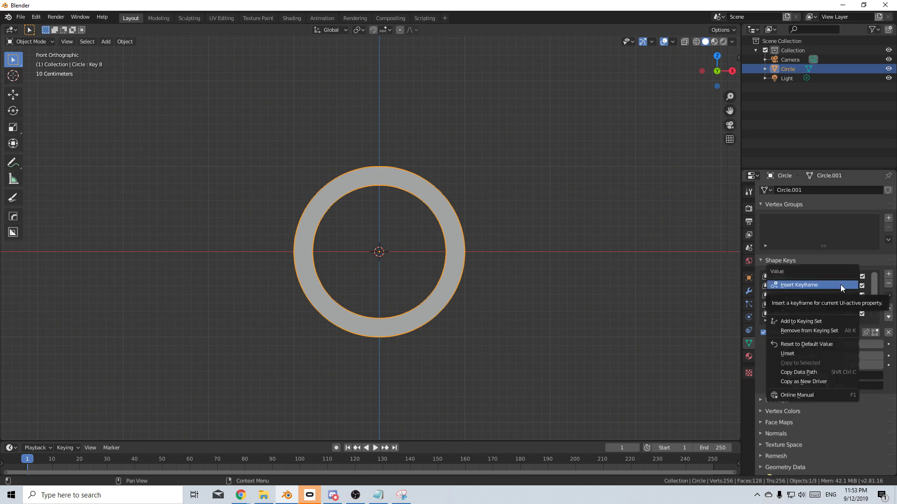
{"action": "left_click", "coordinate": [840, 285]}
{"action": "left_click", "coordinate": [67, 42]}
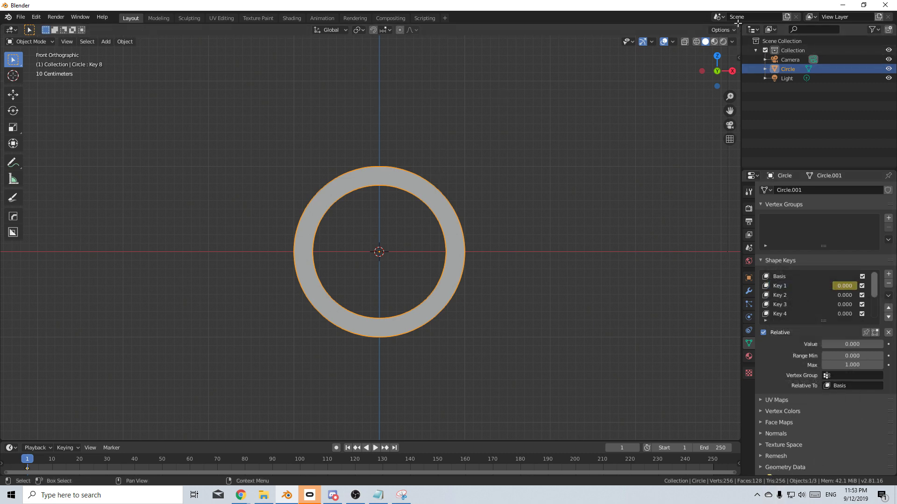
{"action": "left_click", "coordinate": [93, 194]}
Step: Make the upper area a Graph Editor and split off a Video Sequencer area
{"action": "key", "text": "shift+F6"}
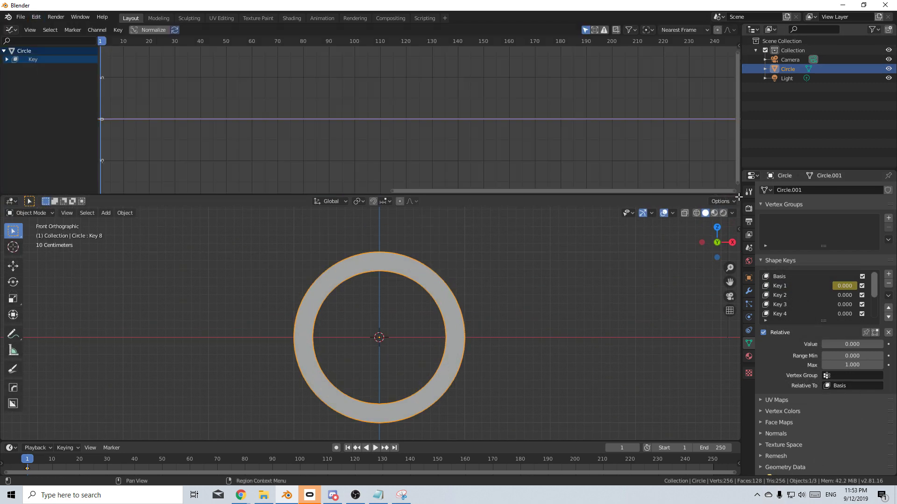
{"action": "left_click_drag", "start_coordinate": [738, 197], "coordinate": [737, 278]}
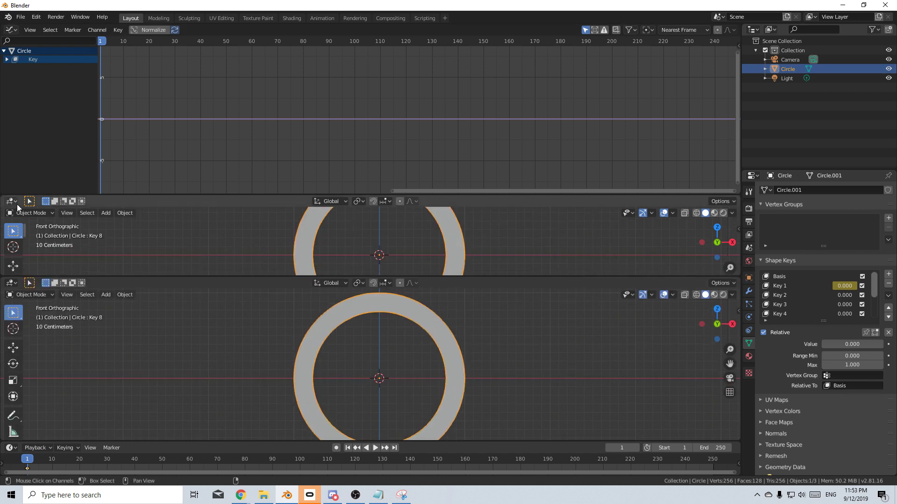
{"action": "left_click", "coordinate": [11, 202]}
{"action": "left_click", "coordinate": [38, 307]}
Step: Add Drunken_Countess.mp3 as a sound strip in the sequencer
{"action": "left_click", "coordinate": [157, 201]}
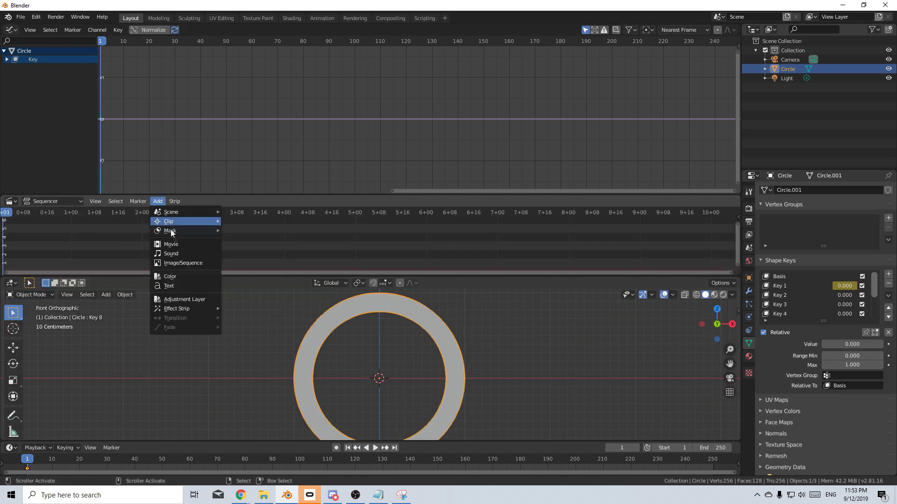
{"action": "left_click", "coordinate": [177, 253]}
{"action": "left_click", "coordinate": [390, 186]}
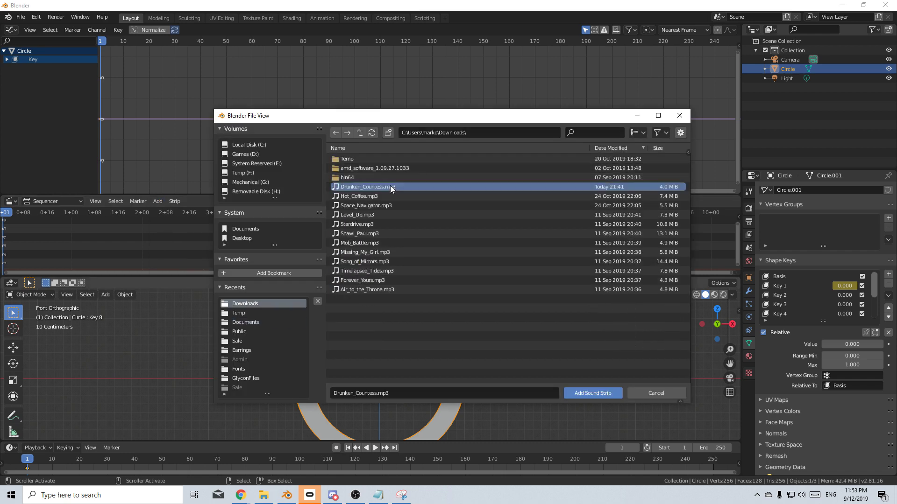
{"action": "double_click", "coordinate": [390, 185]}
Step: Turn on Display Waveform for the strip and fit the whole strip in view
{"action": "key", "text": "n"}
{"action": "scroll", "coordinate": [678, 246], "scroll_direction": "down", "scroll_amount": 3}
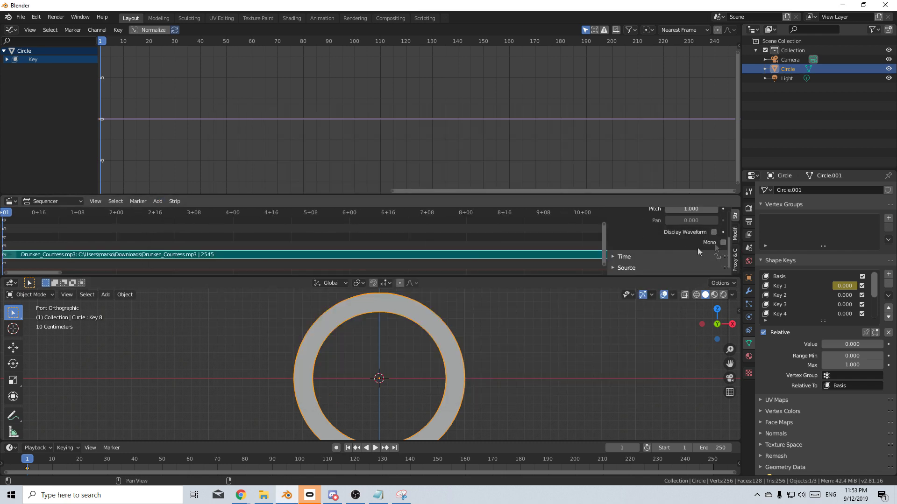
{"action": "left_click", "coordinate": [714, 232]}
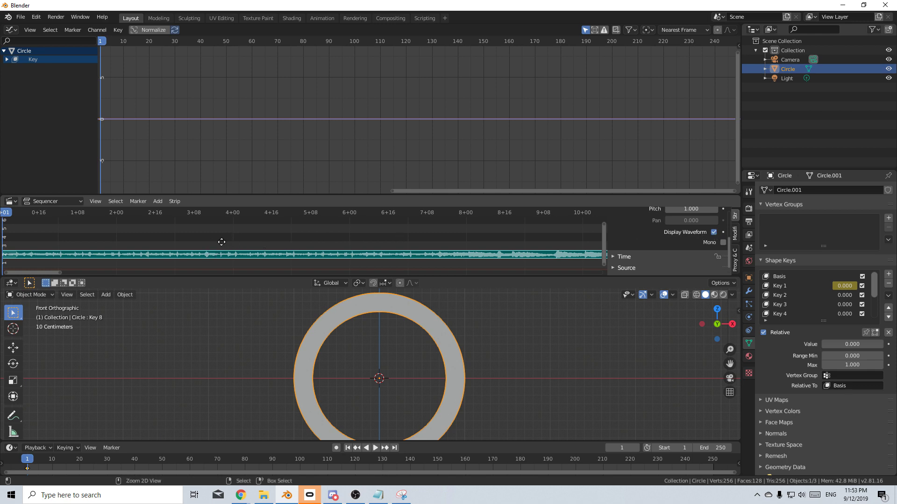
{"action": "mouse_move", "coordinate": [220, 242]}
{"action": "middle_mouse_down", "text": "ctrl"}
{"action": "mouse_move", "coordinate": [195, 230]}
{"action": "mouse_move", "coordinate": [217, 244]}
{"action": "middle_mouse_up", "text": "ctrl"}
{"action": "key", "text": "Home"}
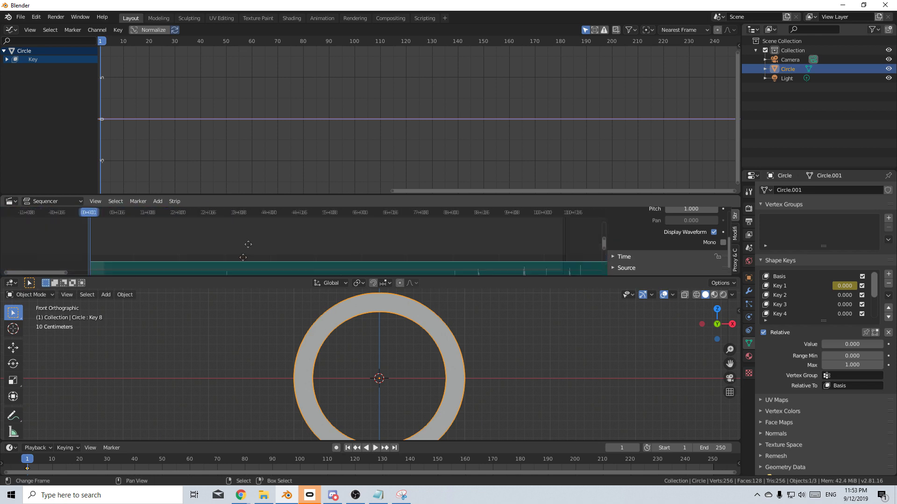
{"action": "scroll", "coordinate": [254, 244], "scroll_direction": "down", "scroll_amount": 4}
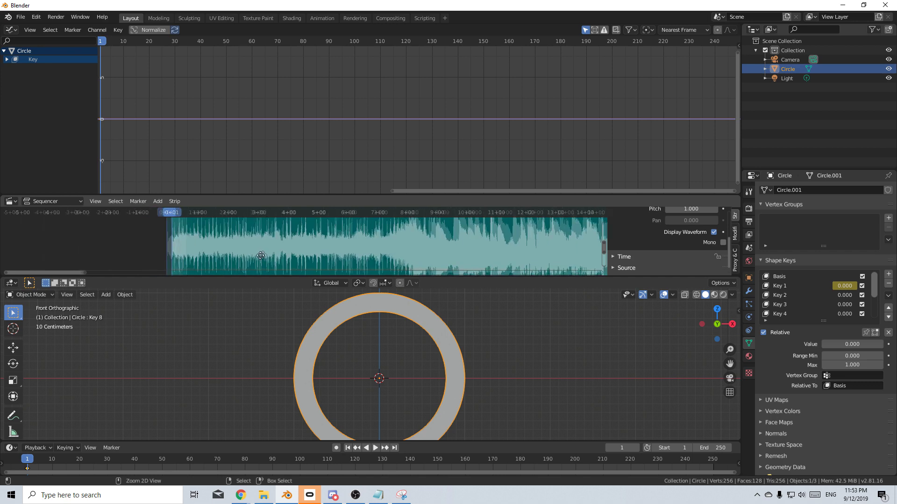
{"action": "scroll", "coordinate": [123, 248], "scroll_direction": "up", "scroll_amount": 3}
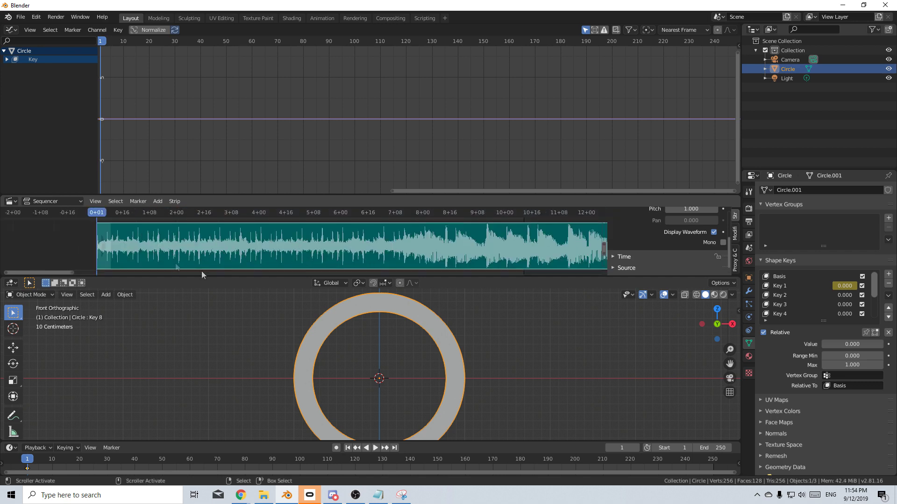
{"action": "left_click", "coordinate": [8, 60]}
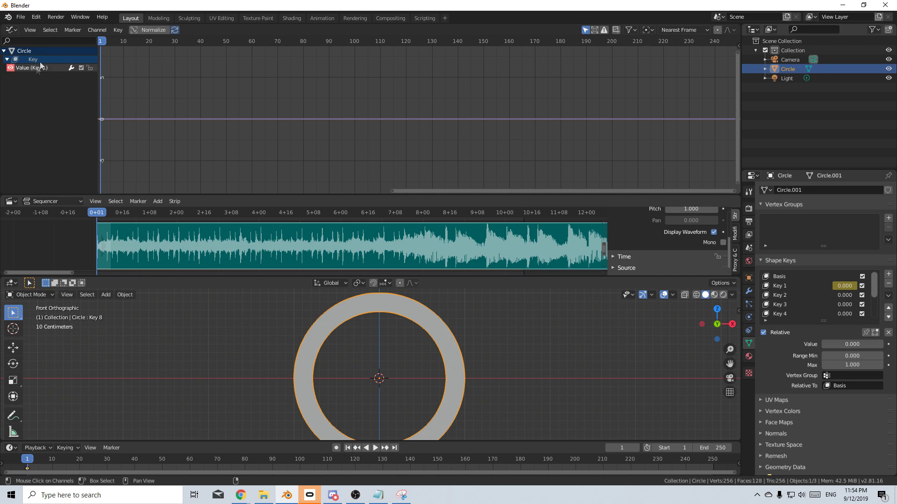
Step: Fit the graph, go to frame 0, and start Bake Sound to F-Curves with Drunken_Countess.mp3
{"action": "key", "text": "Home"}
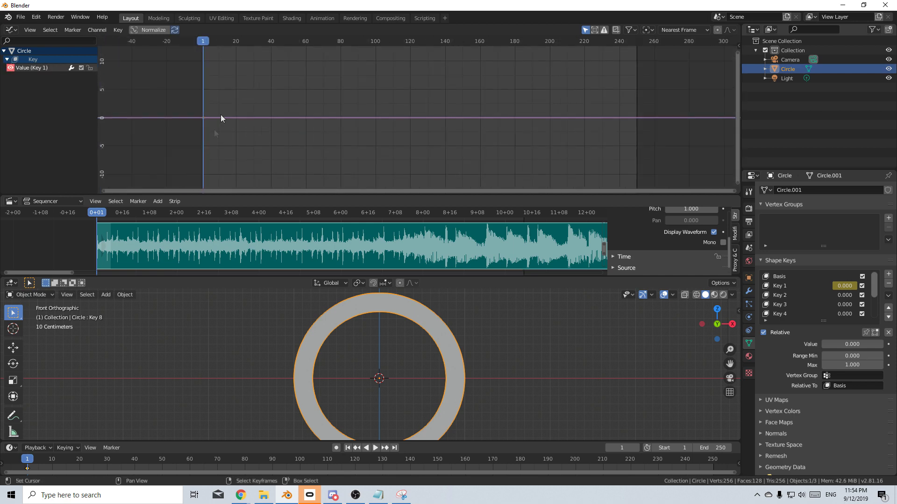
{"action": "key", "text": "Left"}
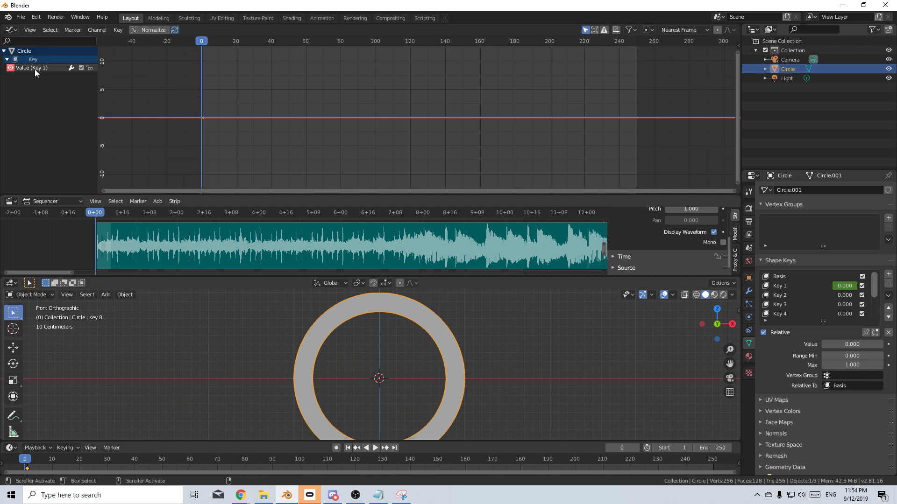
{"action": "left_click", "coordinate": [118, 30]}
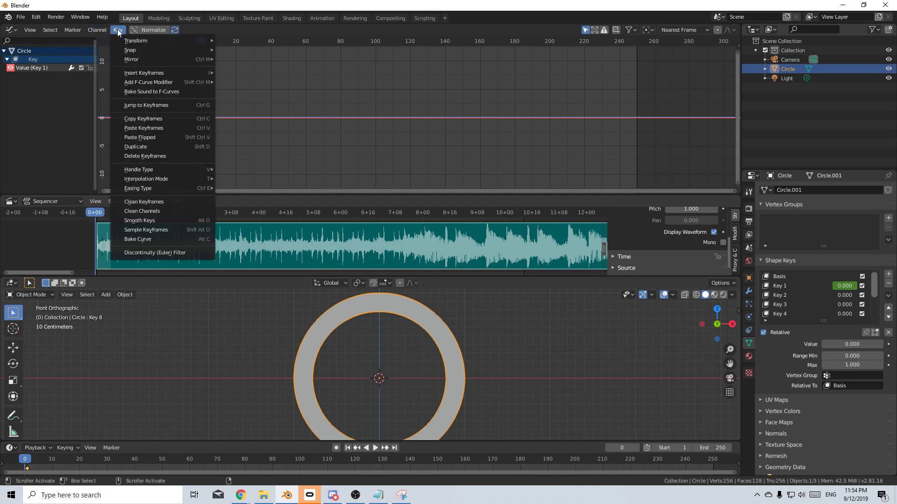
{"action": "left_click", "coordinate": [155, 94]}
{"action": "left_click", "coordinate": [264, 303]}
{"action": "left_click", "coordinate": [395, 187]}
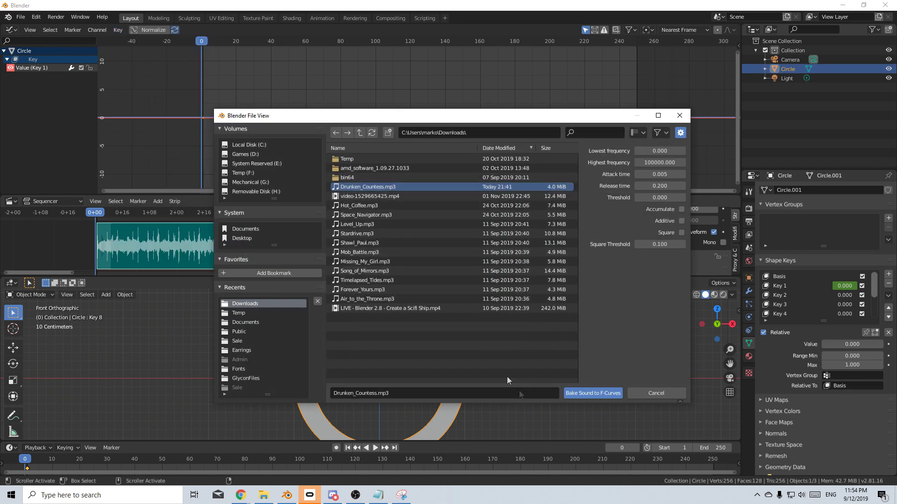
Step: Set the highest frequency to 50 and attack time to 0.05, then bake
{"action": "left_click", "coordinate": [669, 150]}
{"action": "key", "text": "Tab"}
{"action": "type", "text": "50"}
{"action": "key", "text": "Return"}
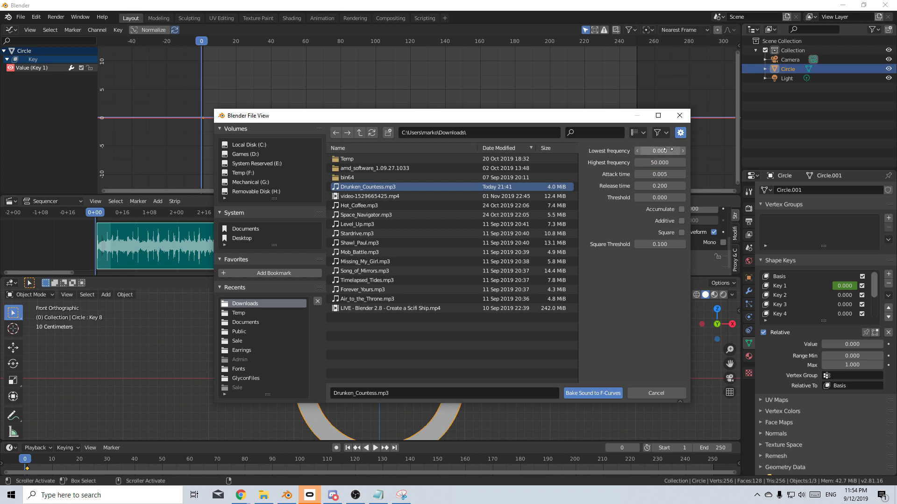
{"action": "left_click", "coordinate": [658, 175]}
{"action": "type", "text": "."}
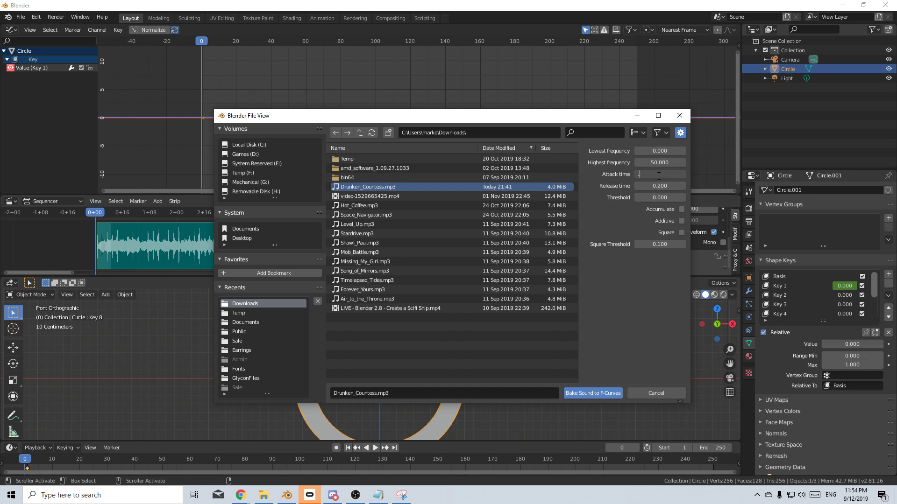
{"action": "type", "text": "05"}
{"action": "key", "text": "Return"}
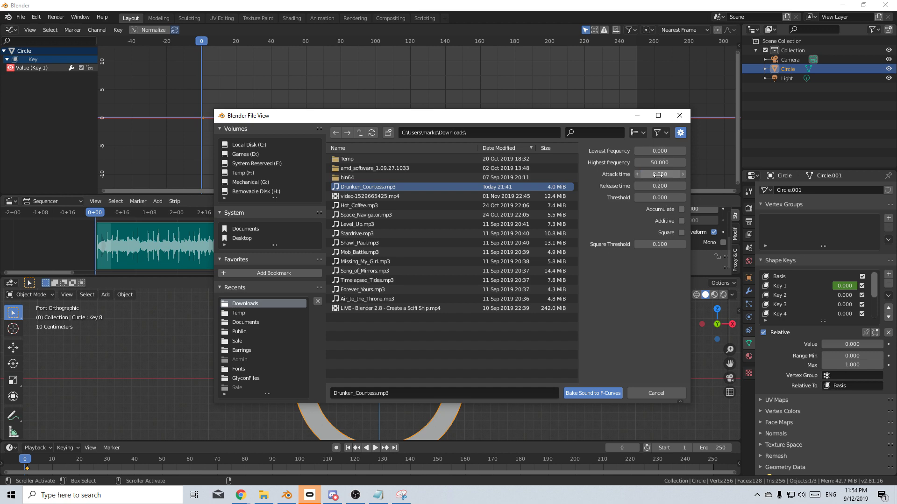
{"action": "left_click", "coordinate": [603, 394]}
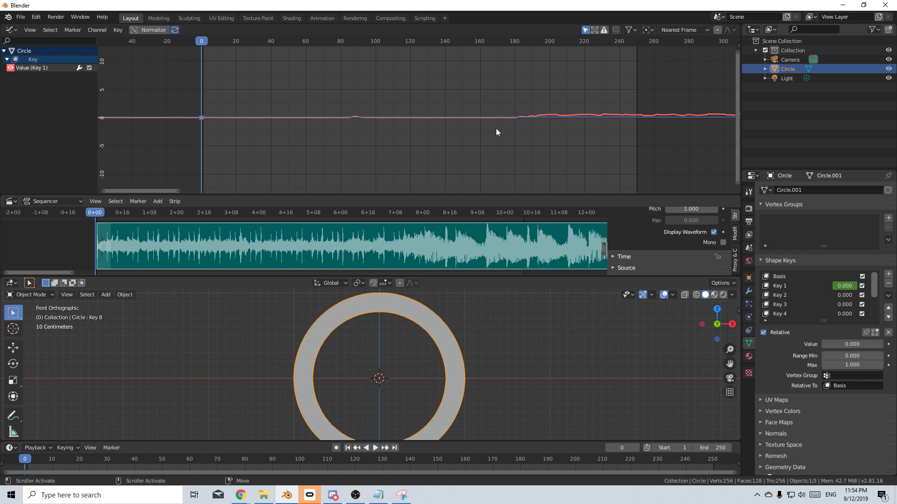
Step: Set the scene's end frame to 1000
{"action": "scroll", "coordinate": [327, 150], "scroll_direction": "down", "scroll_amount": 2}
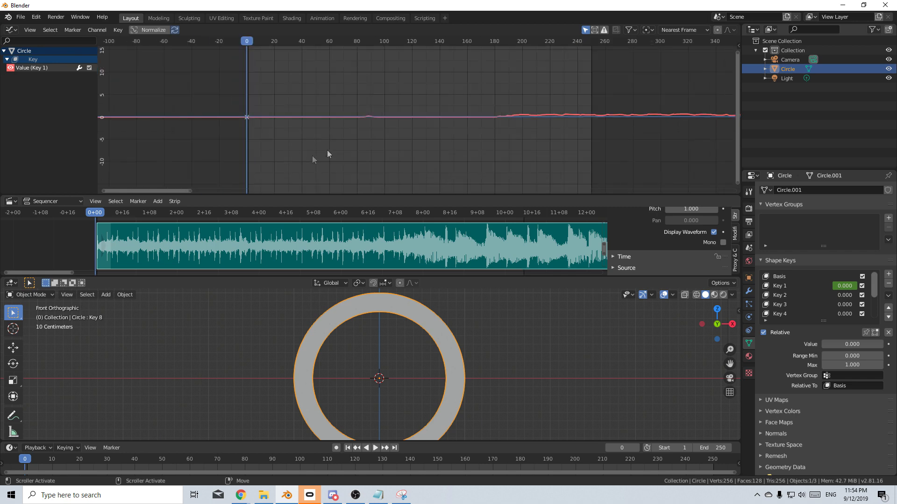
{"action": "left_click", "coordinate": [715, 447]}
{"action": "type", "text": "1"}
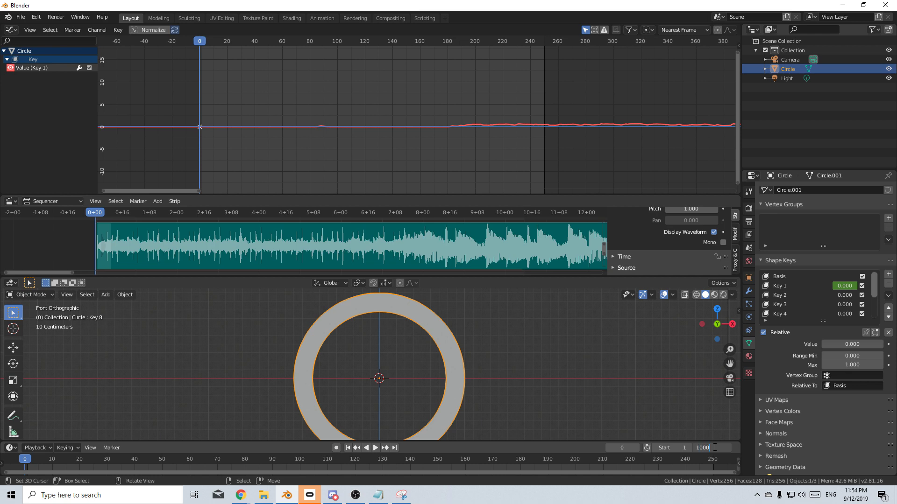
{"action": "type", "text": "000"}
{"action": "key", "text": "Return"}
Step: Zoom out, play and stop the ring animation, then return the playhead to frame 0
{"action": "scroll", "coordinate": [450, 129], "scroll_direction": "down", "scroll_amount": 2}
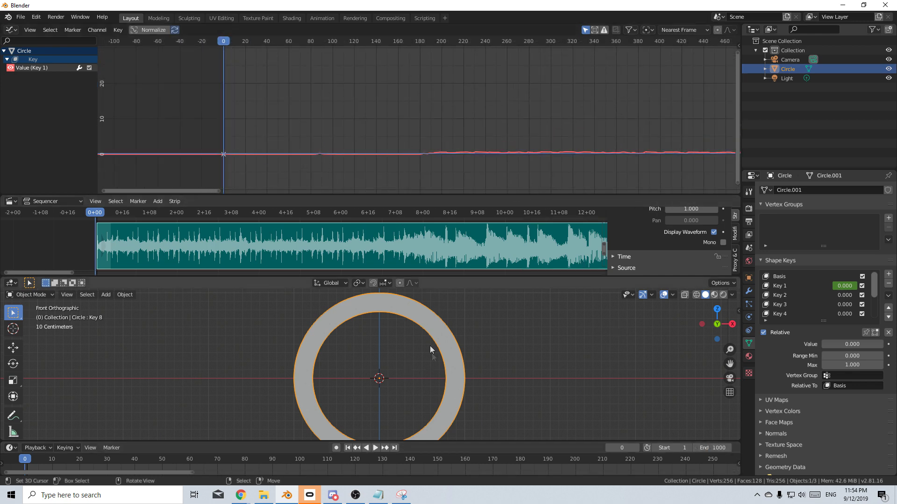
{"action": "scroll", "coordinate": [430, 346], "scroll_direction": "down", "scroll_amount": 4}
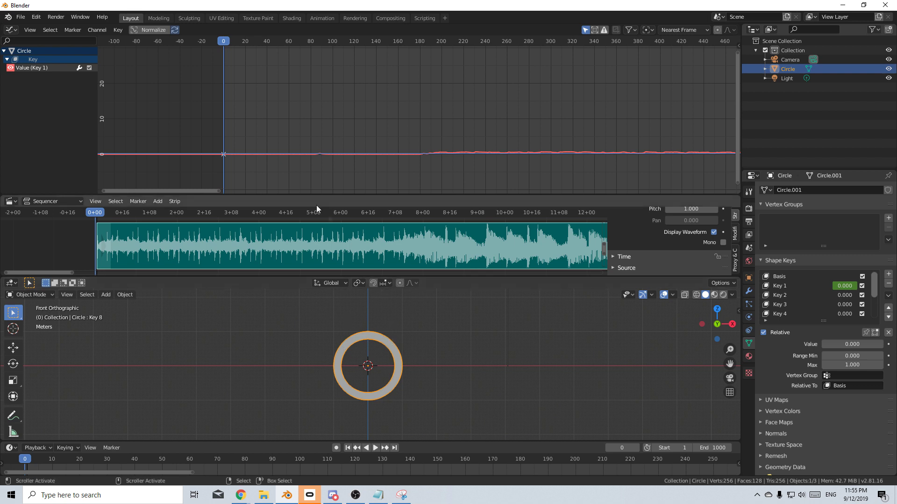
{"action": "left_click", "coordinate": [375, 447]}
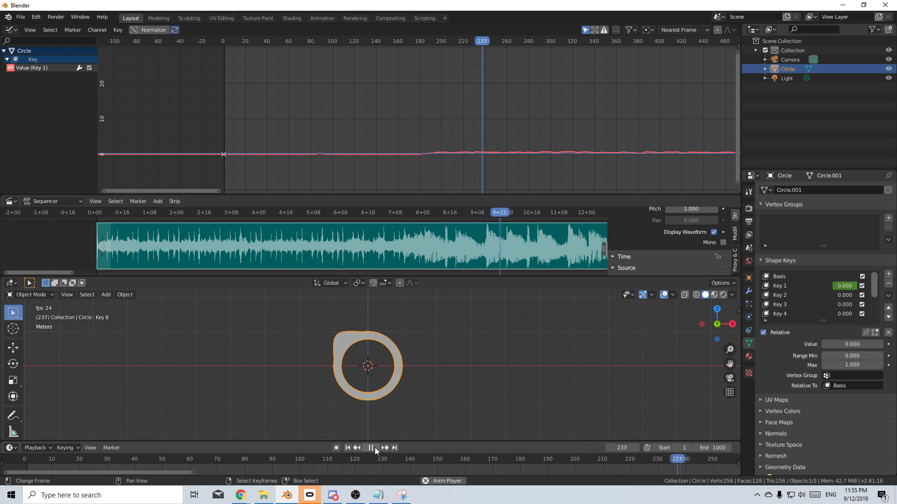
{"action": "left_click", "coordinate": [374, 447]}
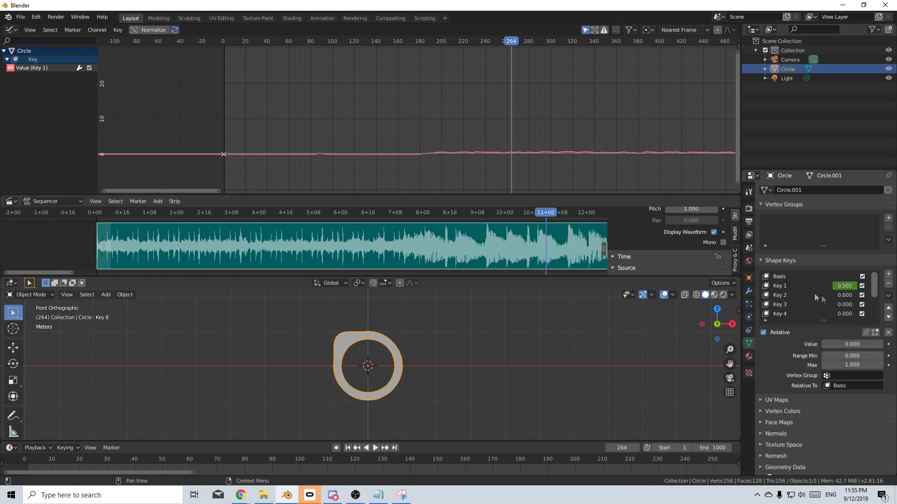
{"action": "left_click_drag", "start_coordinate": [504, 124], "coordinate": [196, 122]}
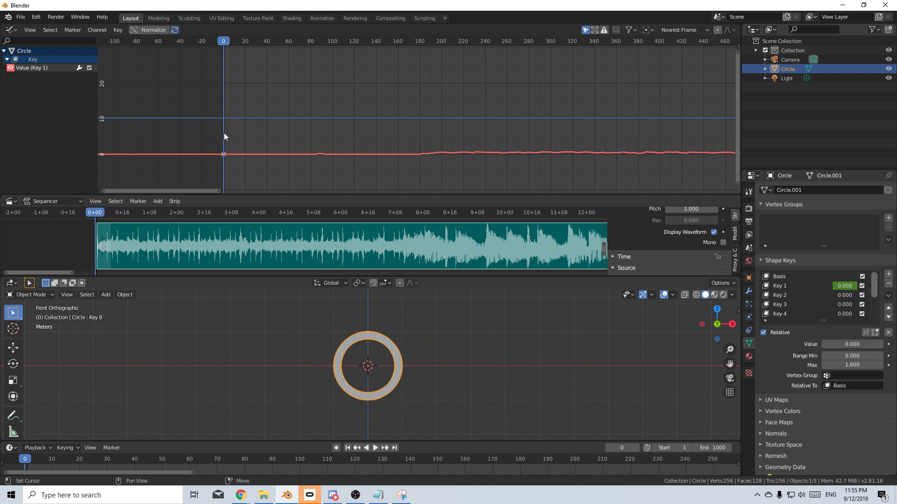
Step: Insert a keyframe on Key 2's value and select its Value curve
{"action": "right_click", "coordinate": [844, 299]}
{"action": "left_click", "coordinate": [842, 295]}
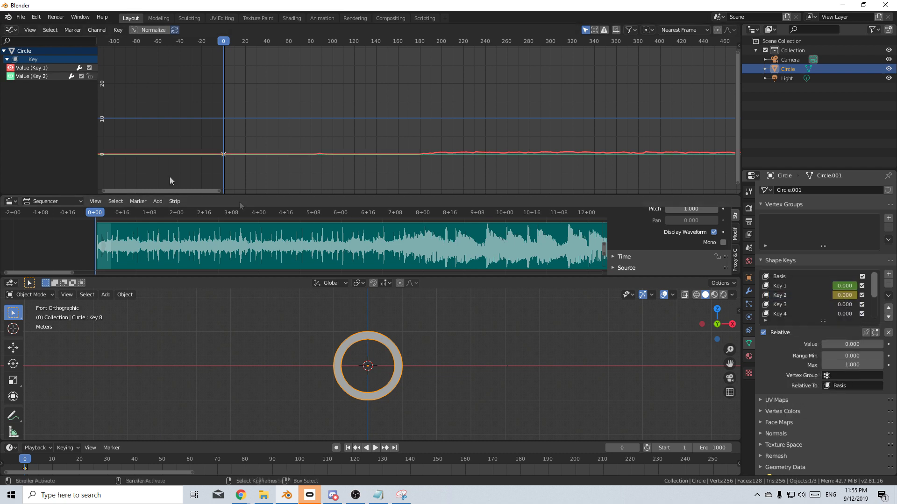
{"action": "left_click", "coordinate": [33, 75]}
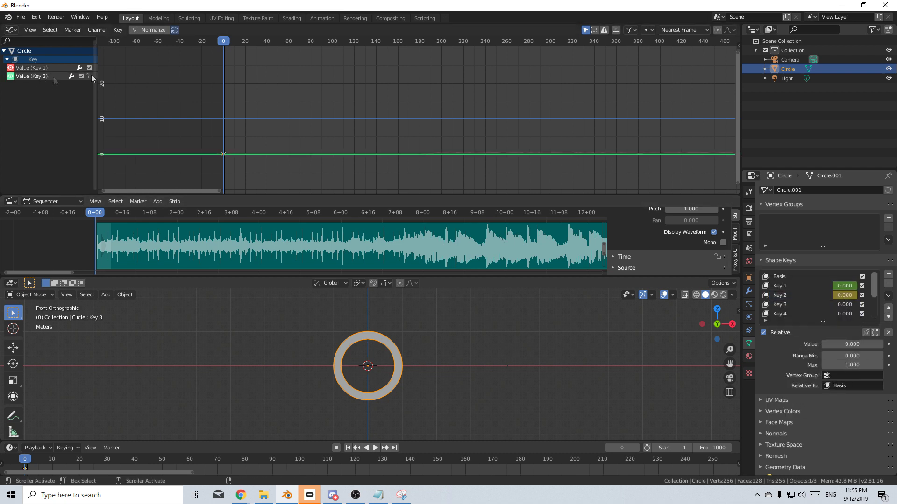
Step: Bake the song onto Key 2's curve with lowest frequency 50 and highest 125
{"action": "left_click", "coordinate": [118, 29]}
{"action": "left_click", "coordinate": [150, 90]}
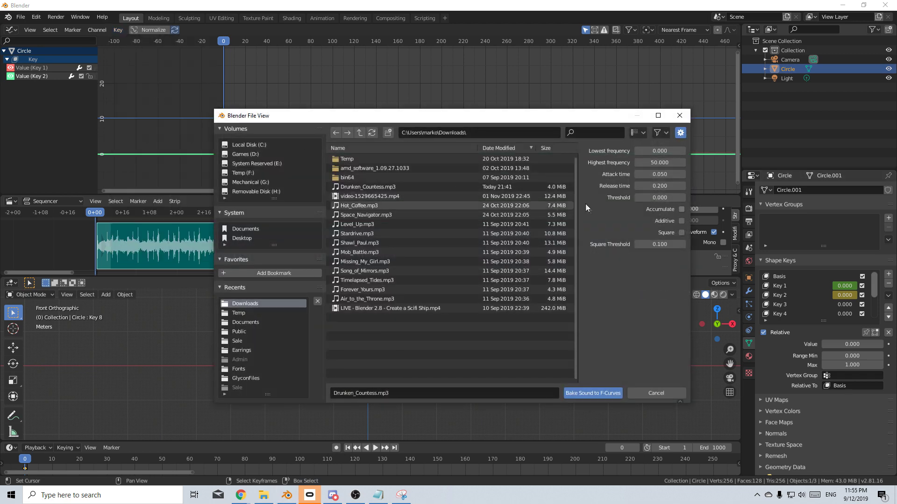
{"action": "left_click", "coordinate": [657, 151]}
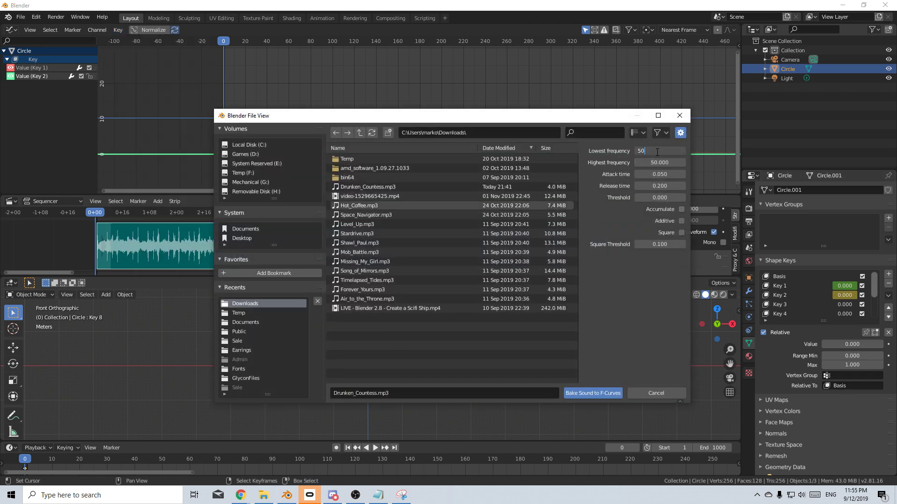
{"action": "type", "text": "50"}
{"action": "left_click", "coordinate": [660, 162]}
{"action": "type", "text": "125"}
{"action": "key", "text": "Return"}
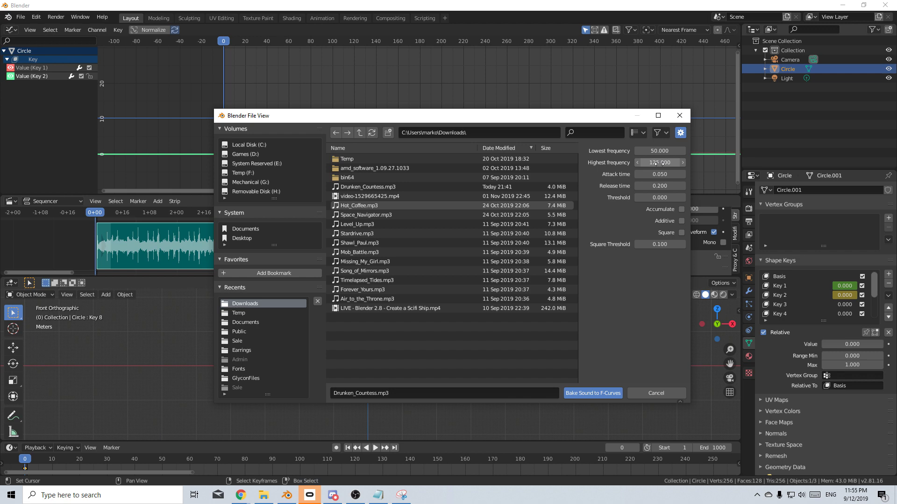
{"action": "left_click", "coordinate": [605, 396]}
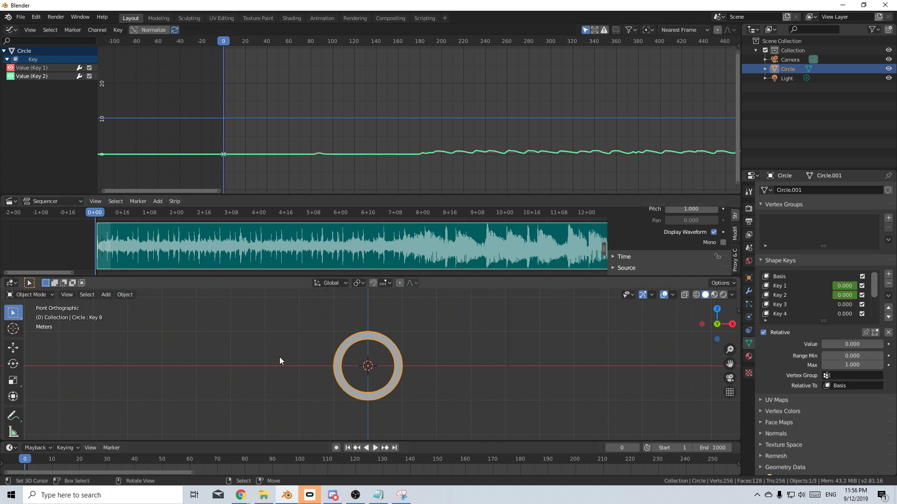